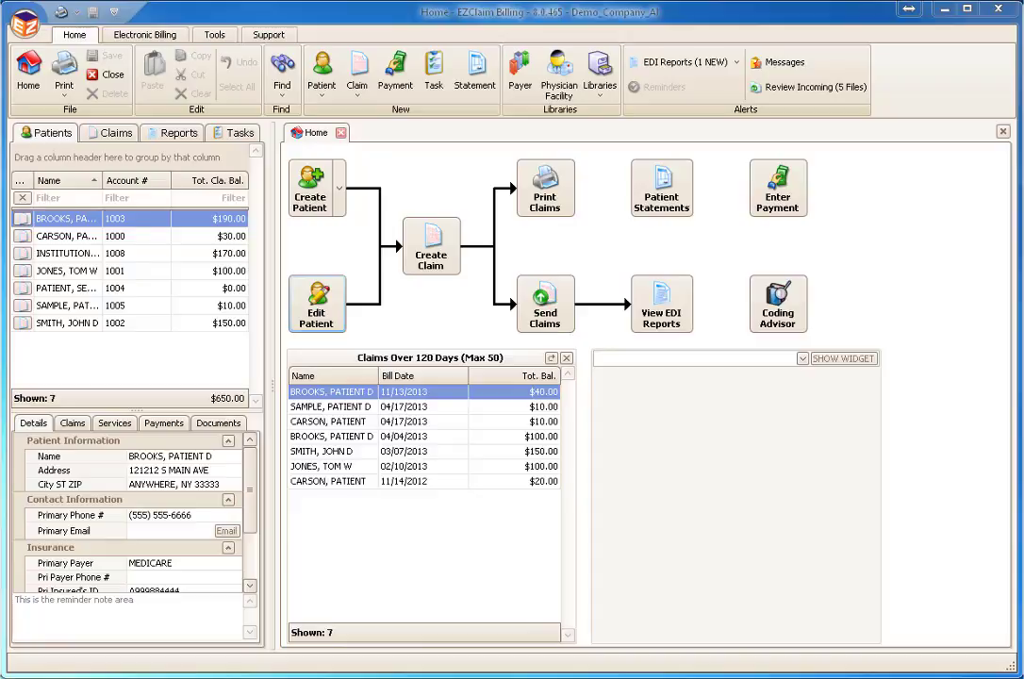
# - Open and close a blank new patient form, then view and close the first patient's record
pyautogui.click(309, 206)
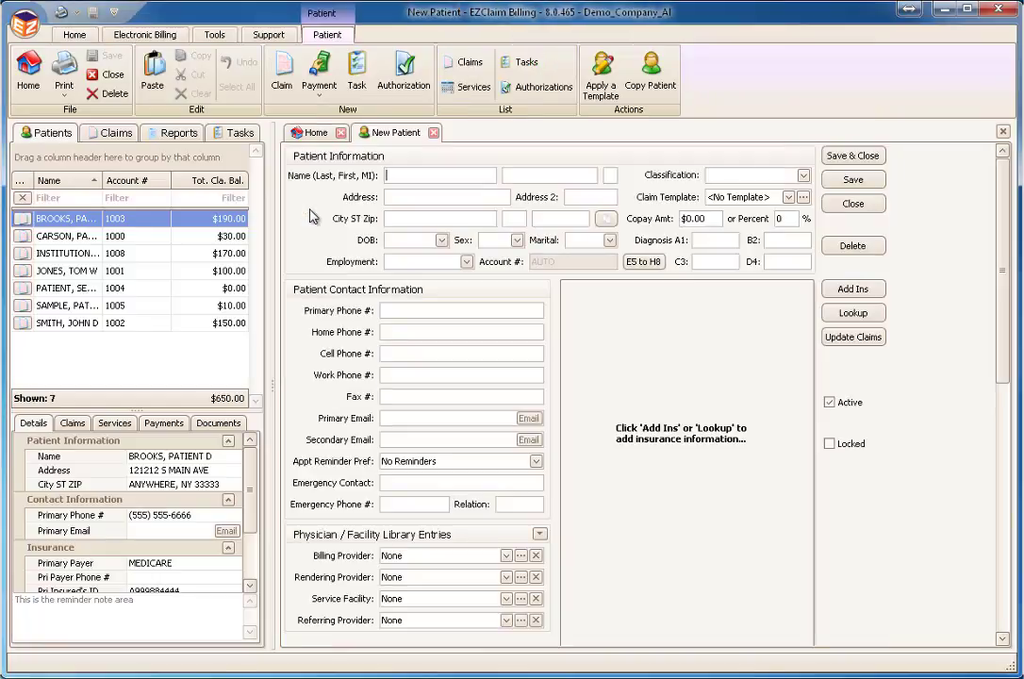
pyautogui.click(853, 203)
pyautogui.doubleClick(127, 220)
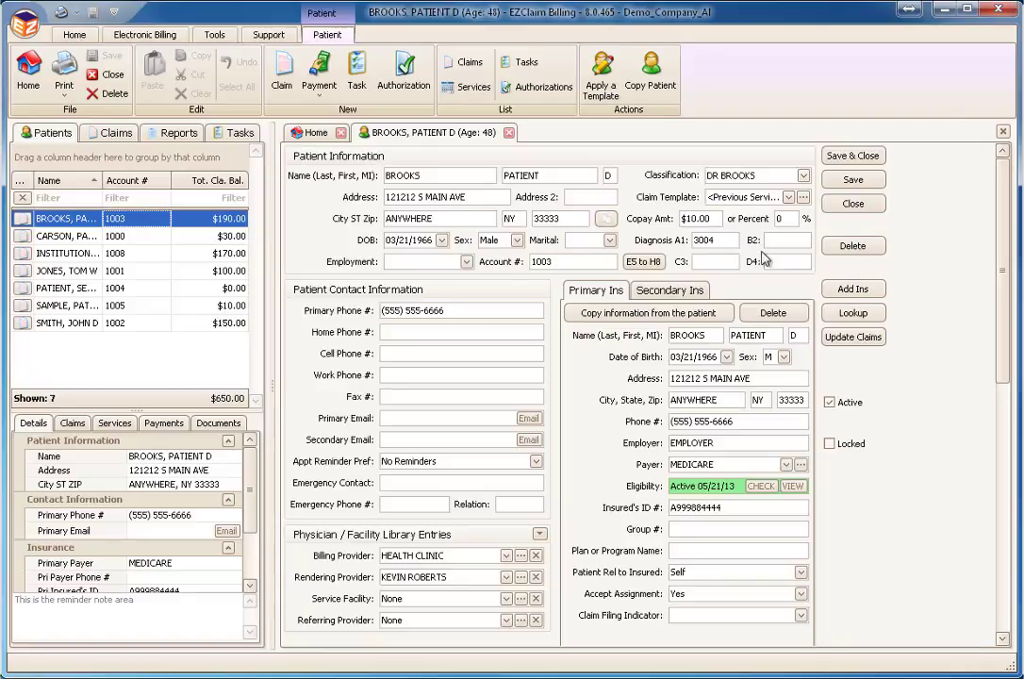
pyautogui.click(853, 204)
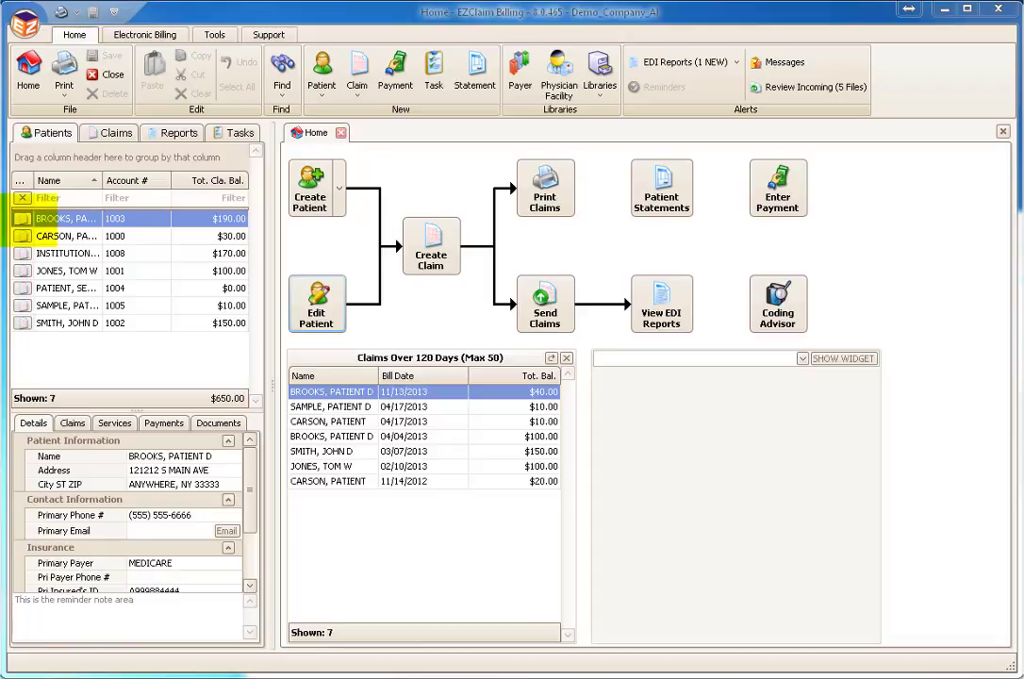
# - Create a new claim for the patient billed to primary Medicare, reviewing its secondary insurance without changes
pyautogui.click(31, 221)
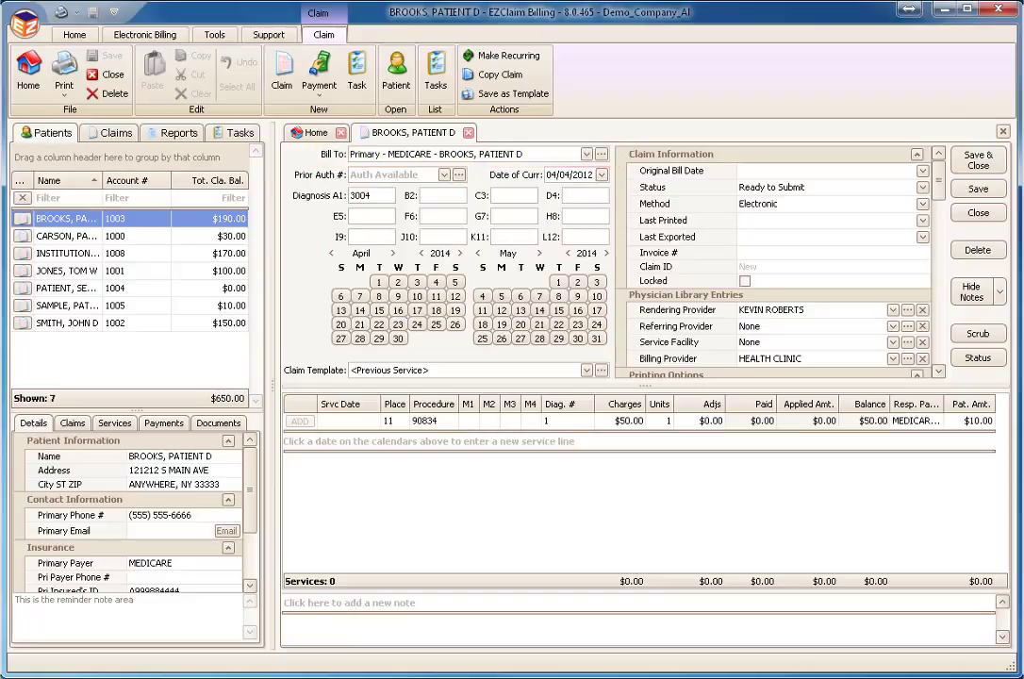
pyautogui.click(586, 155)
pyautogui.click(586, 156)
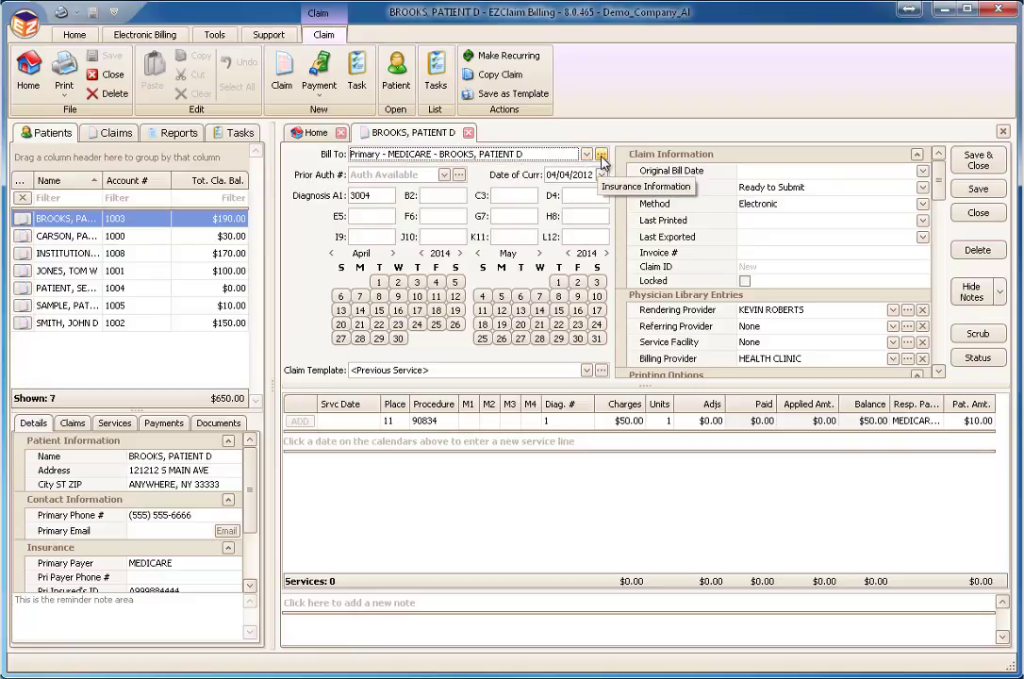
pyautogui.click(601, 155)
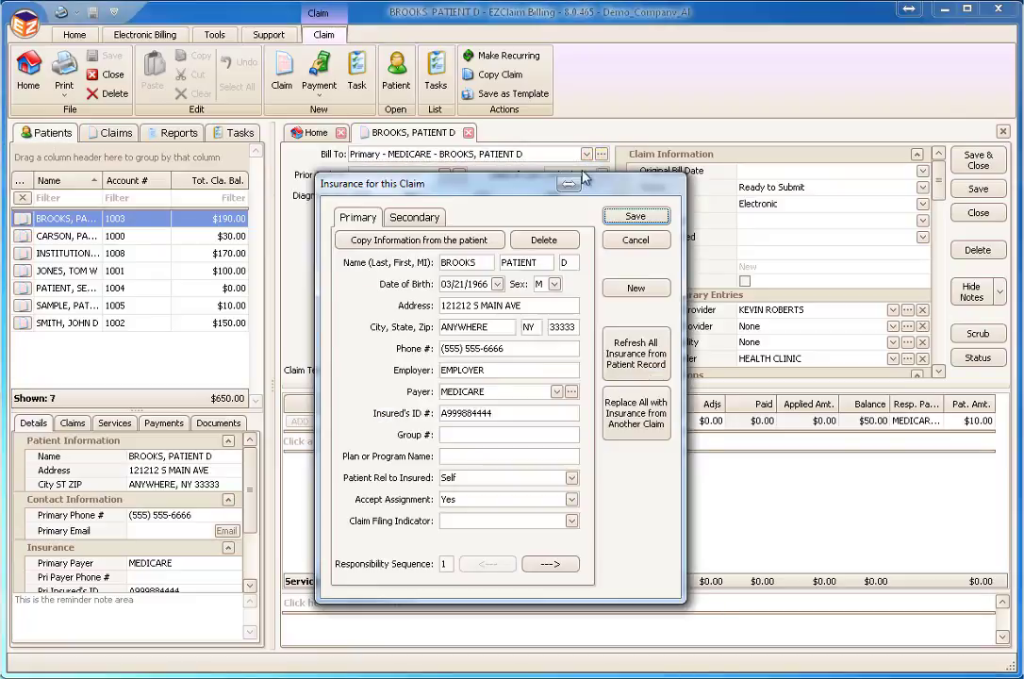
pyautogui.click(417, 215)
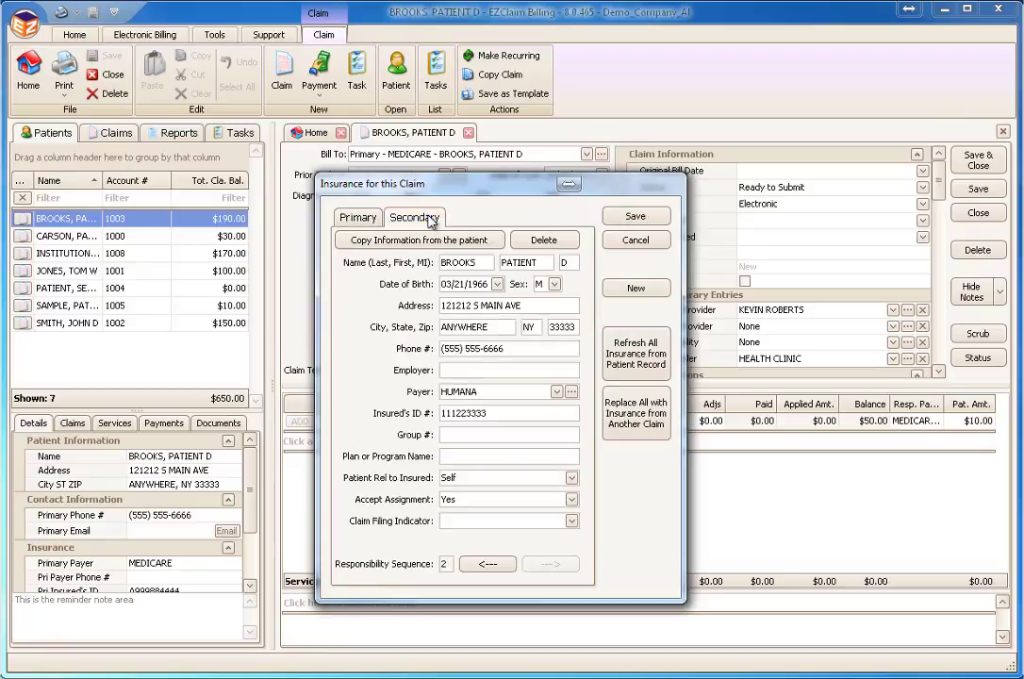
pyautogui.click(633, 239)
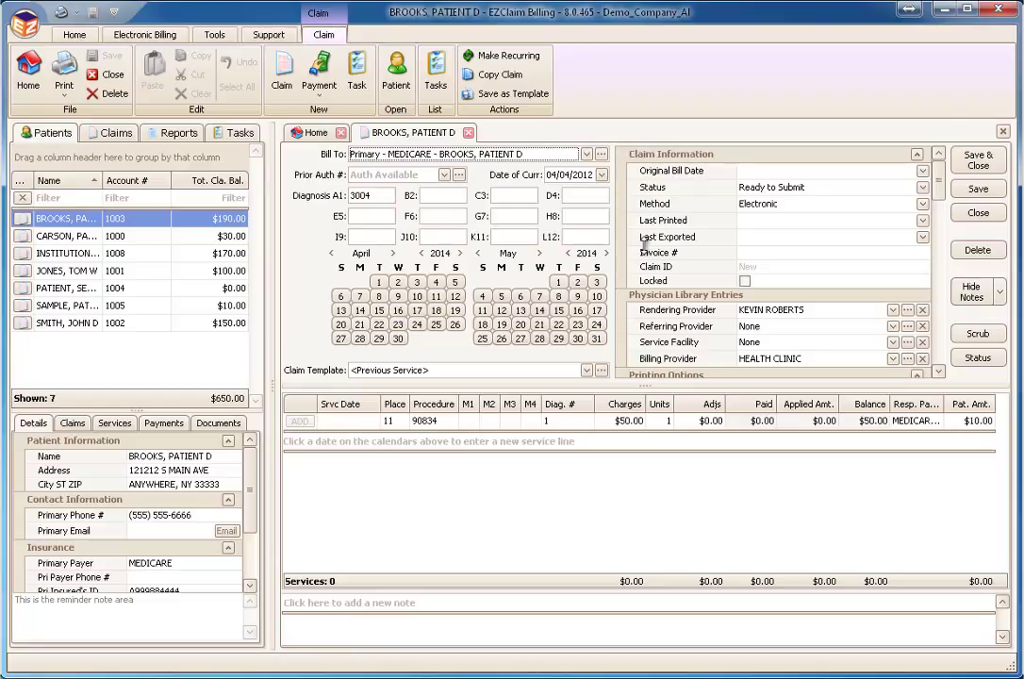
pyautogui.click(444, 175)
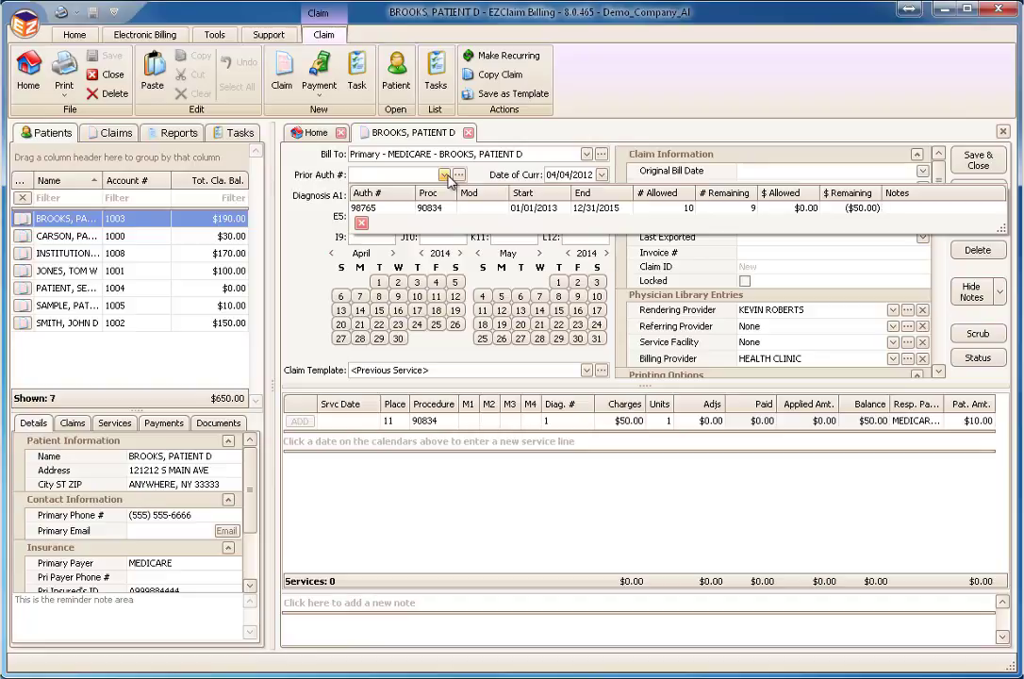
pyautogui.press('Tab')
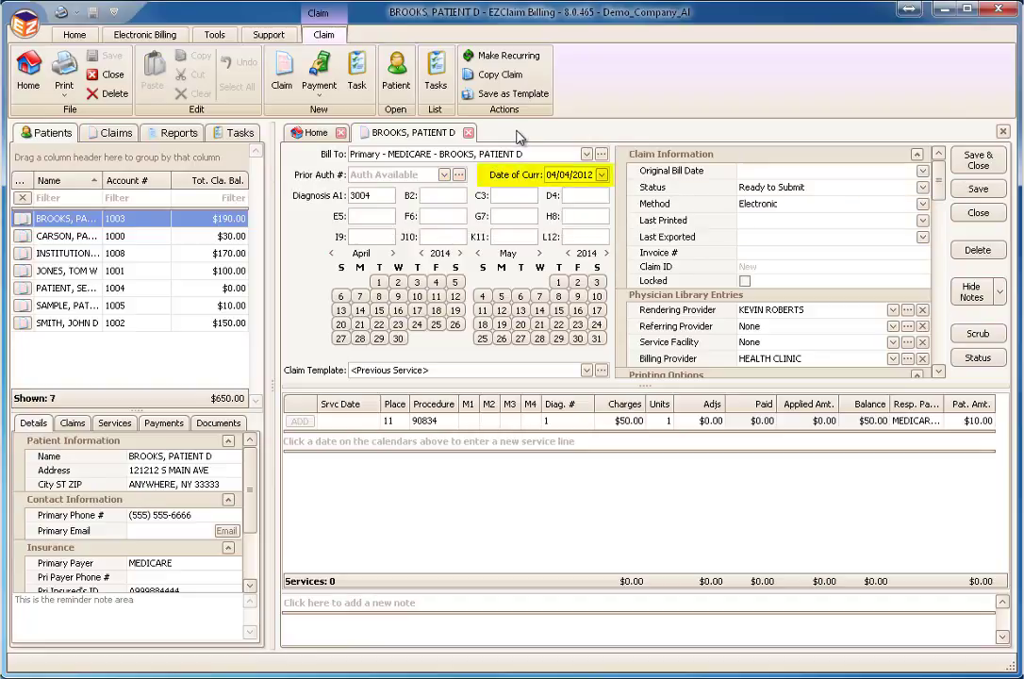
pyautogui.press('Tab')
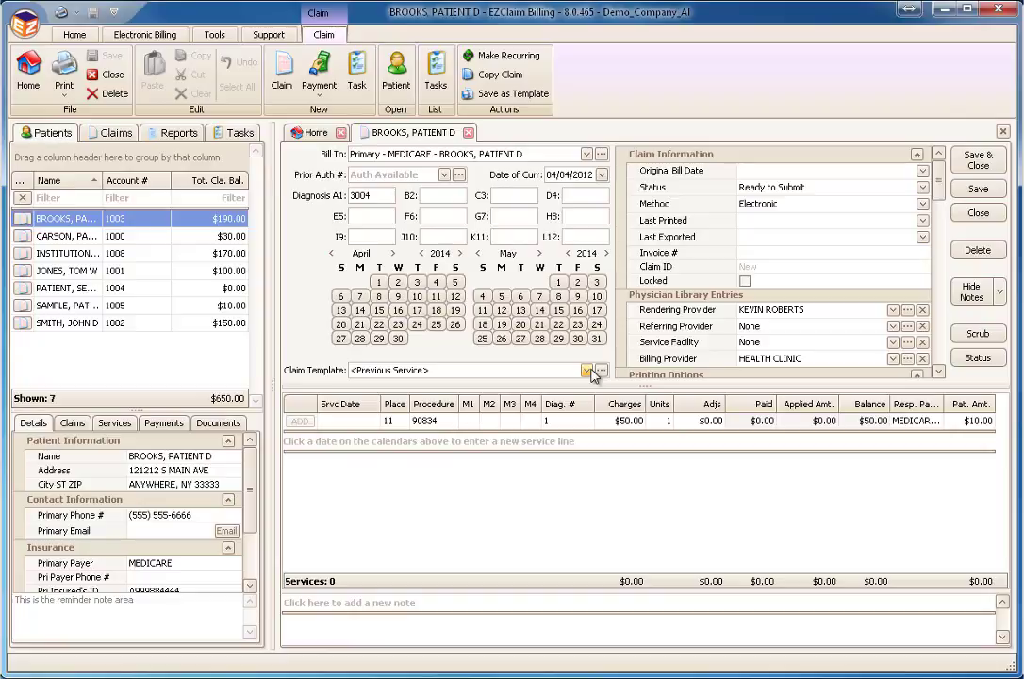
# - Keep the <Previous Service> claim template and hide the Last Printed and Last Exported rows
pyautogui.click(586, 371)
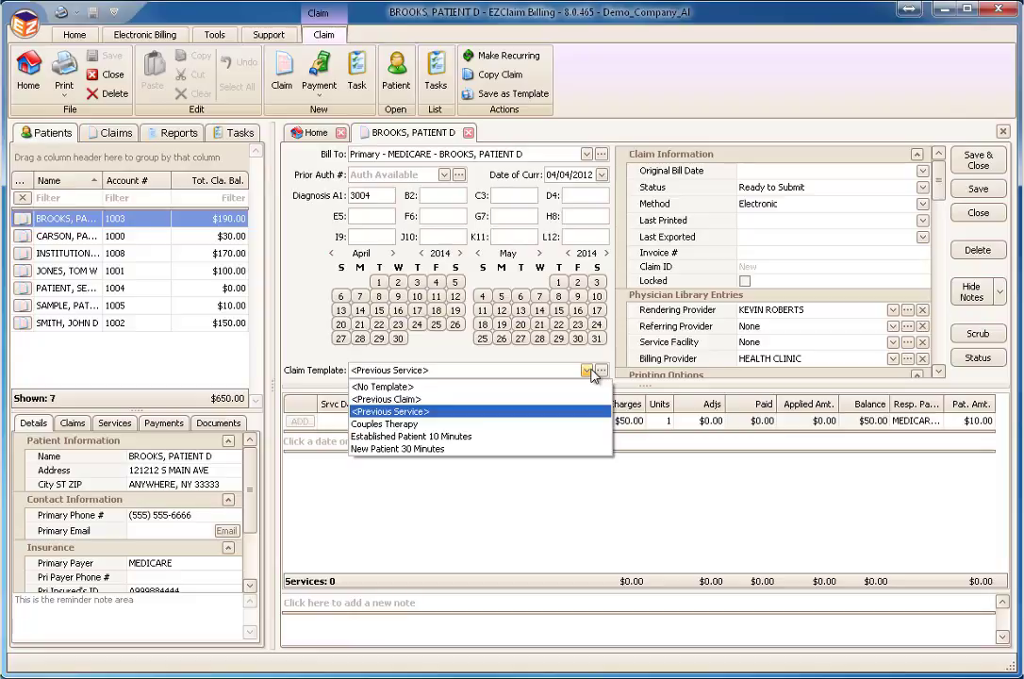
pyautogui.click(588, 371)
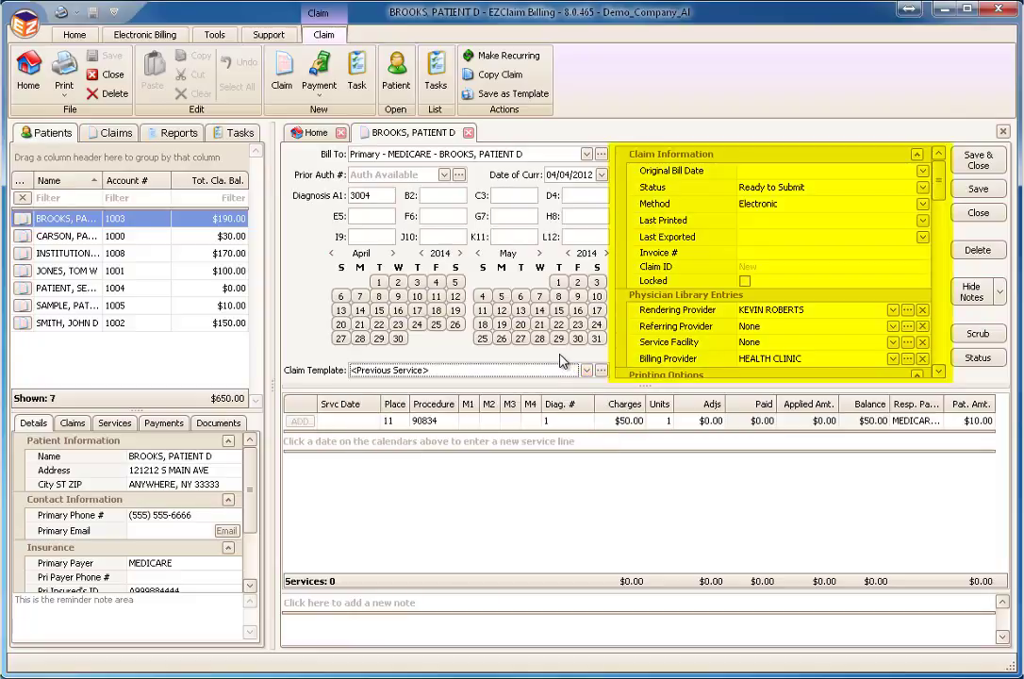
pyautogui.moveTo(941, 162)
pyautogui.mouseDown()
pyautogui.moveTo(940, 231)
pyautogui.moveTo(940, 174)
pyautogui.mouseUp()
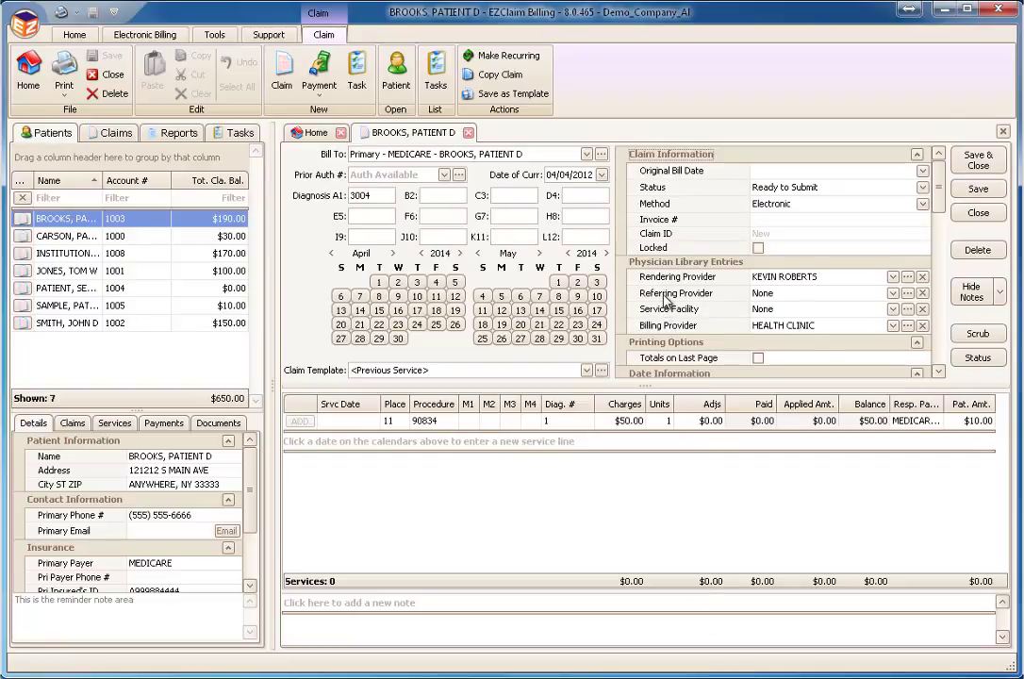
# - Remove the Service Facility row from the Claim Information grid using Customize Grid
pyautogui.rightClick(708, 296)
pyautogui.click(731, 303)
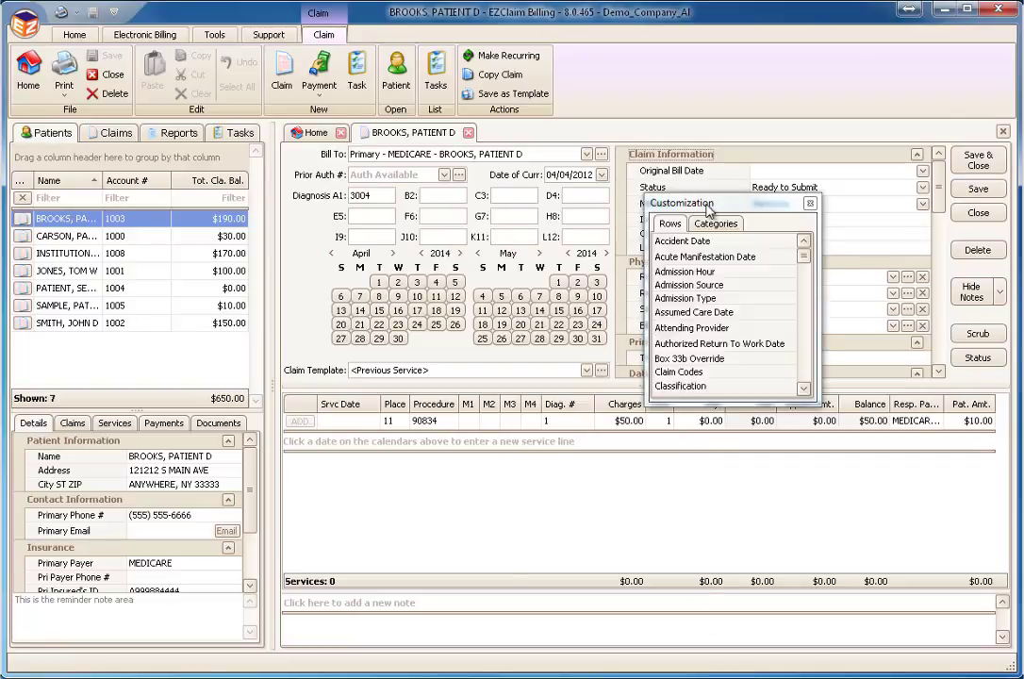
pyautogui.moveTo(709, 203); pyautogui.dragTo(457, 164)
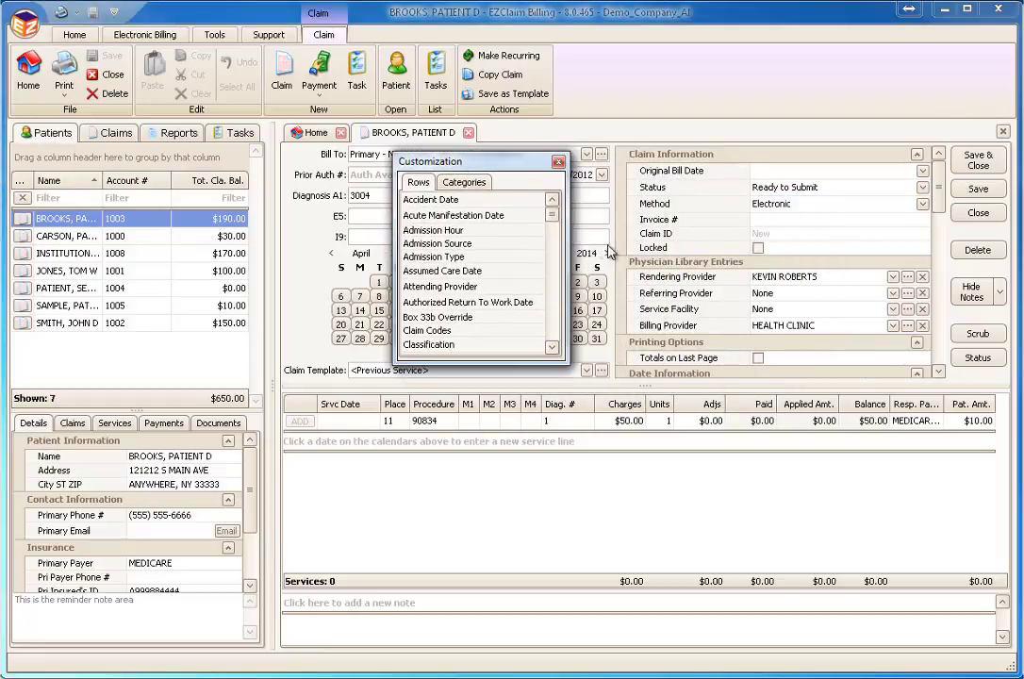
pyautogui.moveTo(683, 310); pyautogui.dragTo(486, 293)
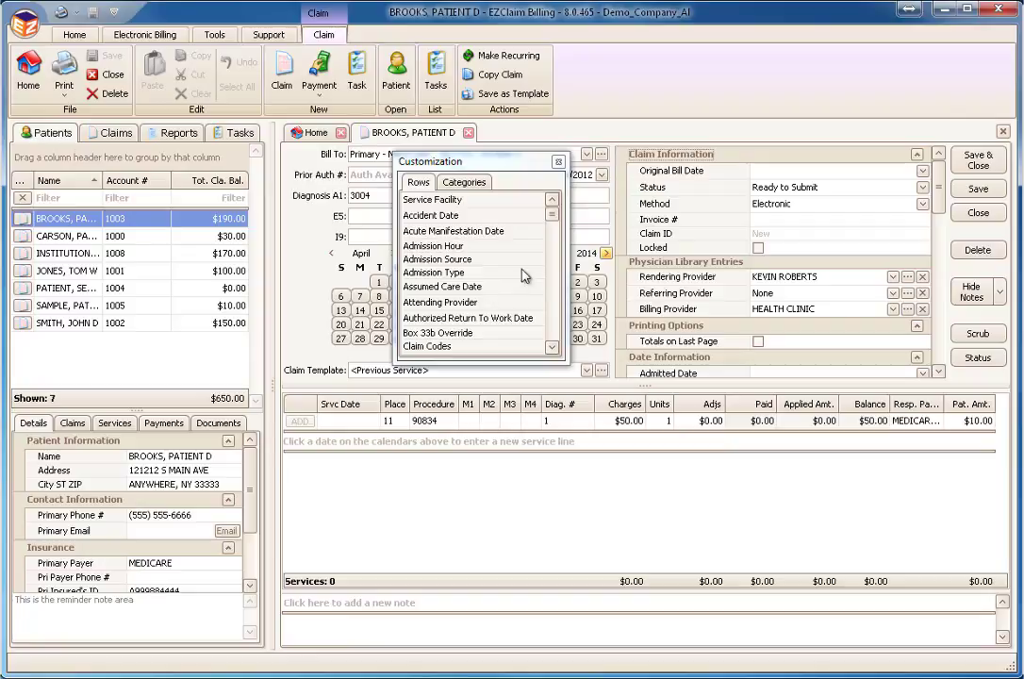
pyautogui.click(557, 161)
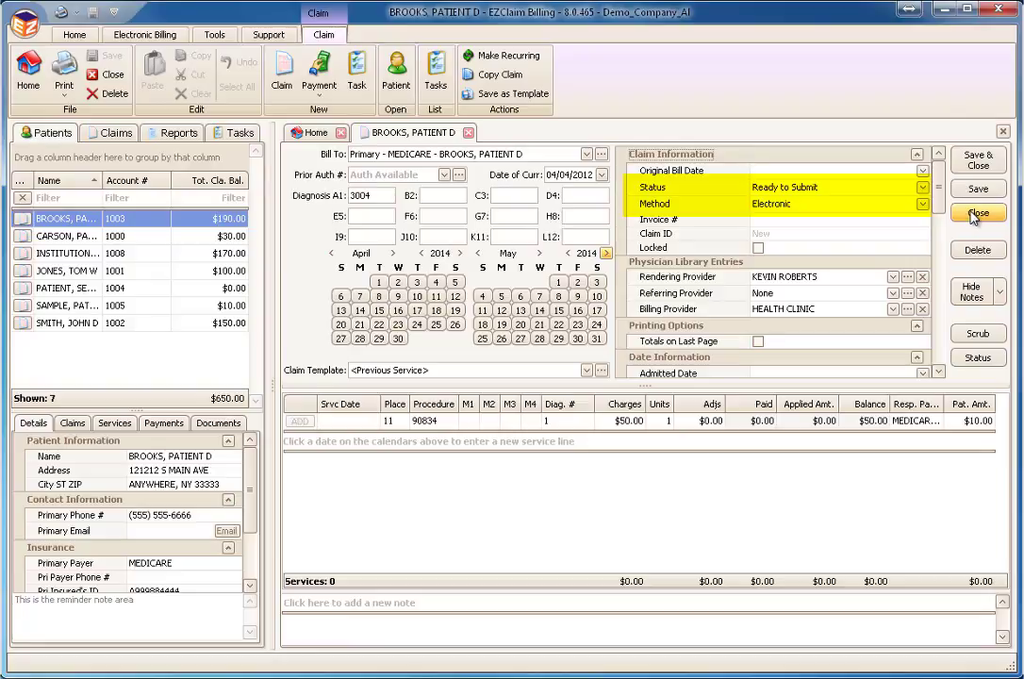
pyautogui.click(922, 188)
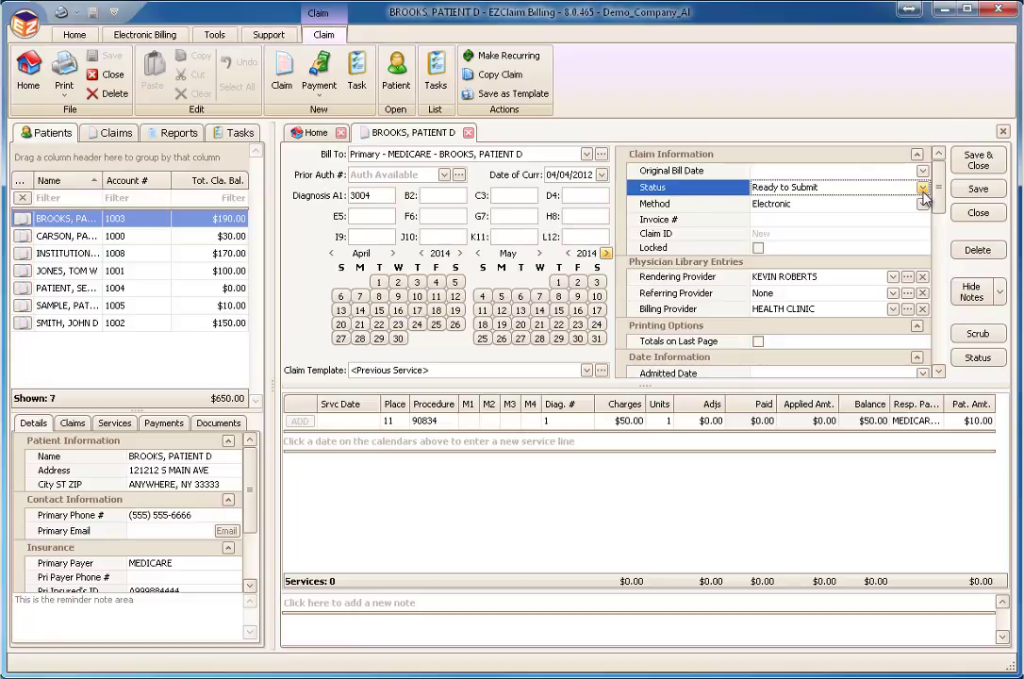
pyautogui.click(922, 188)
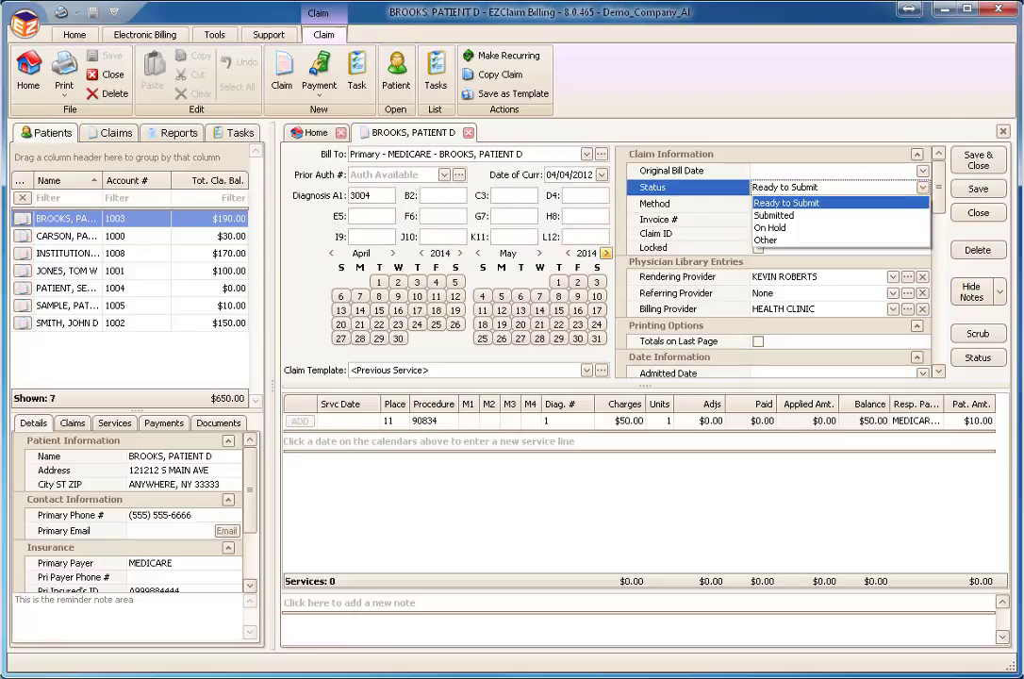
pyautogui.click(923, 189)
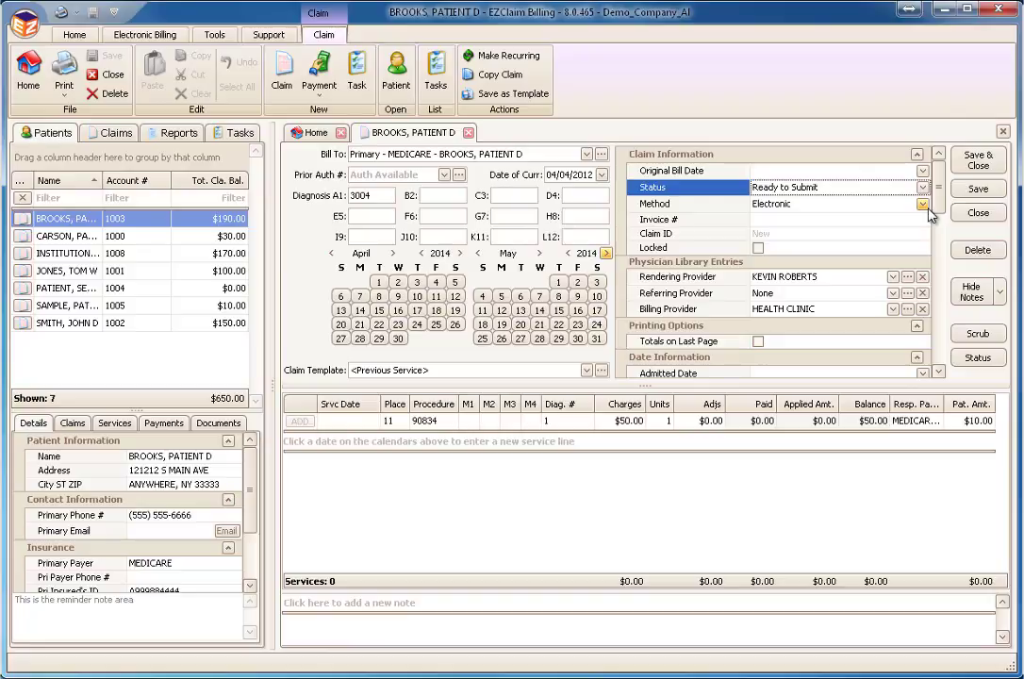
pyautogui.click(928, 208)
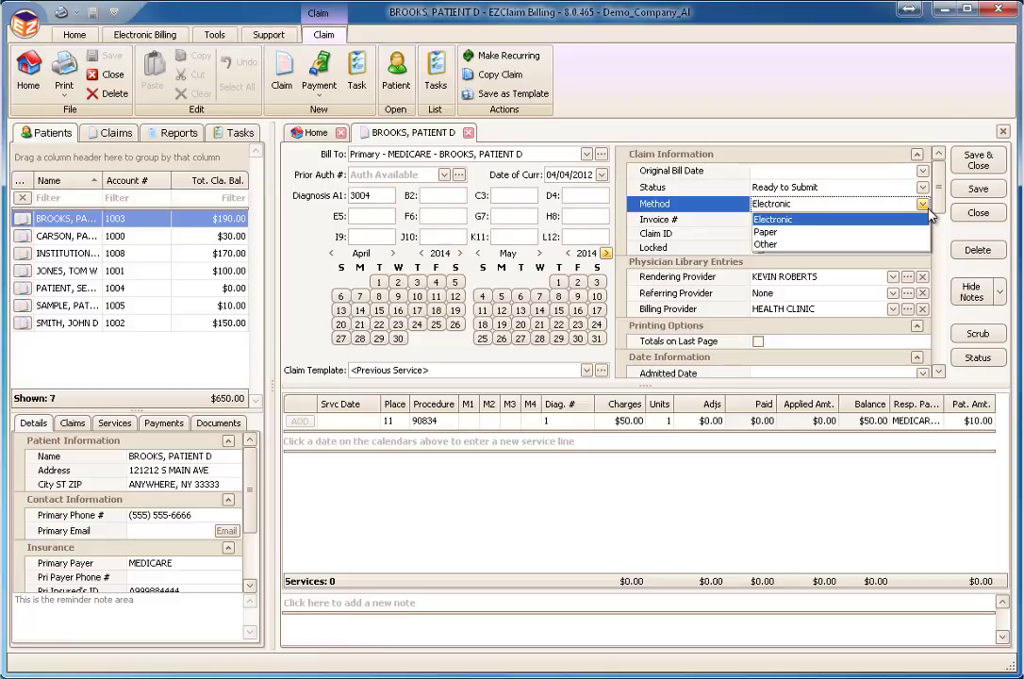
pyautogui.click(928, 210)
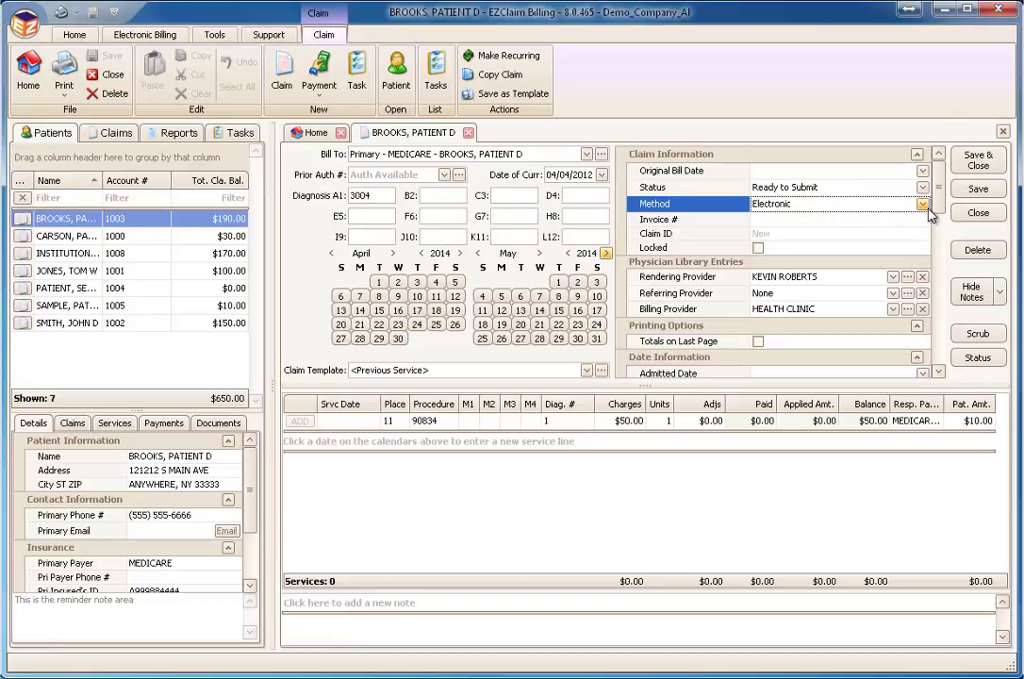
# - Add service lines for 04/09/2014 and 04/16/2014, and change the first line's procedure to 90123 and look it up
pyautogui.click(398, 297)
pyautogui.click(398, 312)
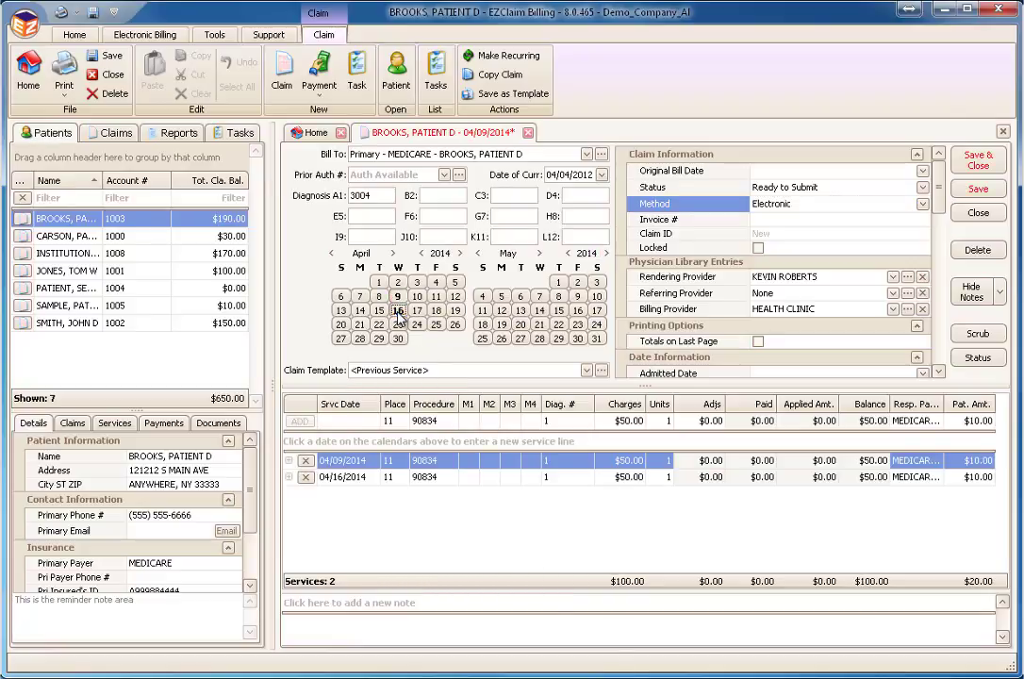
pyautogui.click(447, 462)
pyautogui.press('BackSpace')
pyautogui.press('BackSpace')
pyautogui.press('BackSpace')
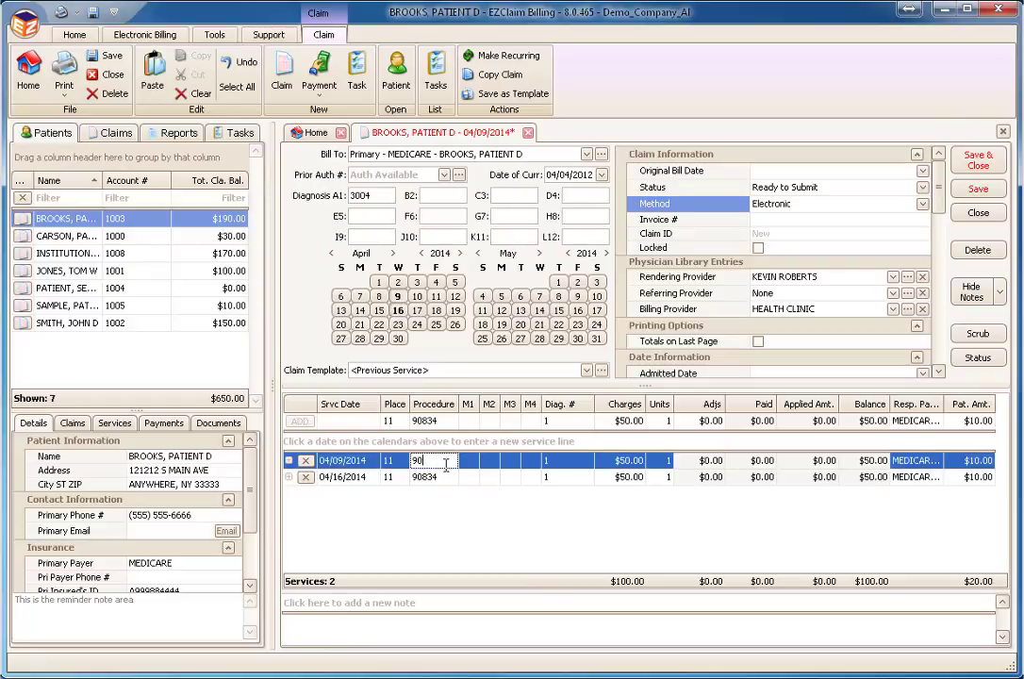
pyautogui.write('123')
pyautogui.press('Tab')
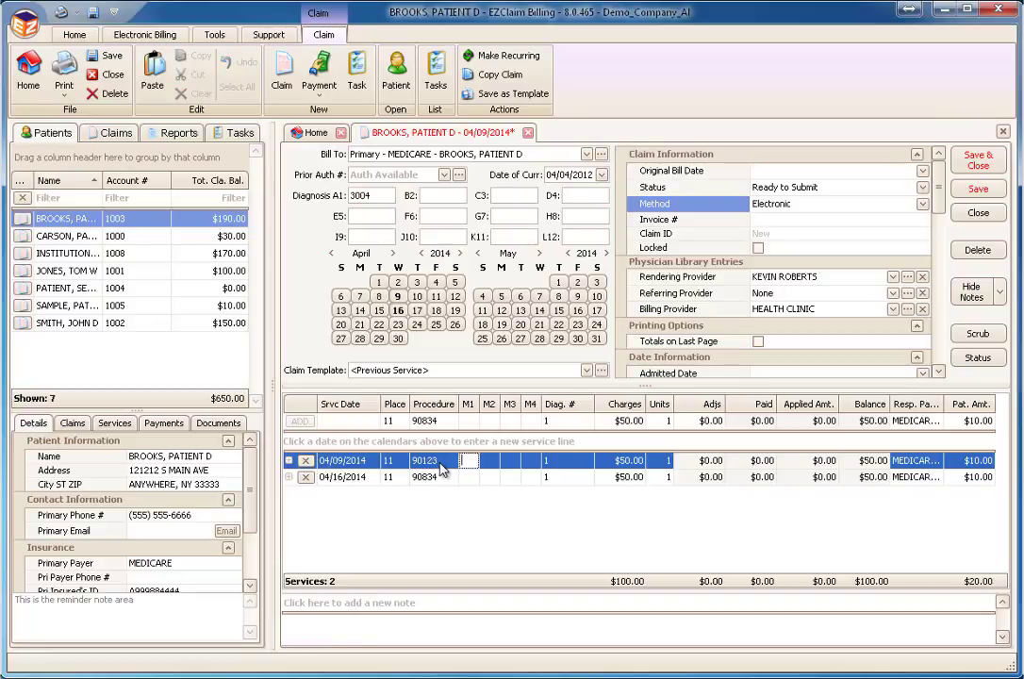
pyautogui.click(441, 462)
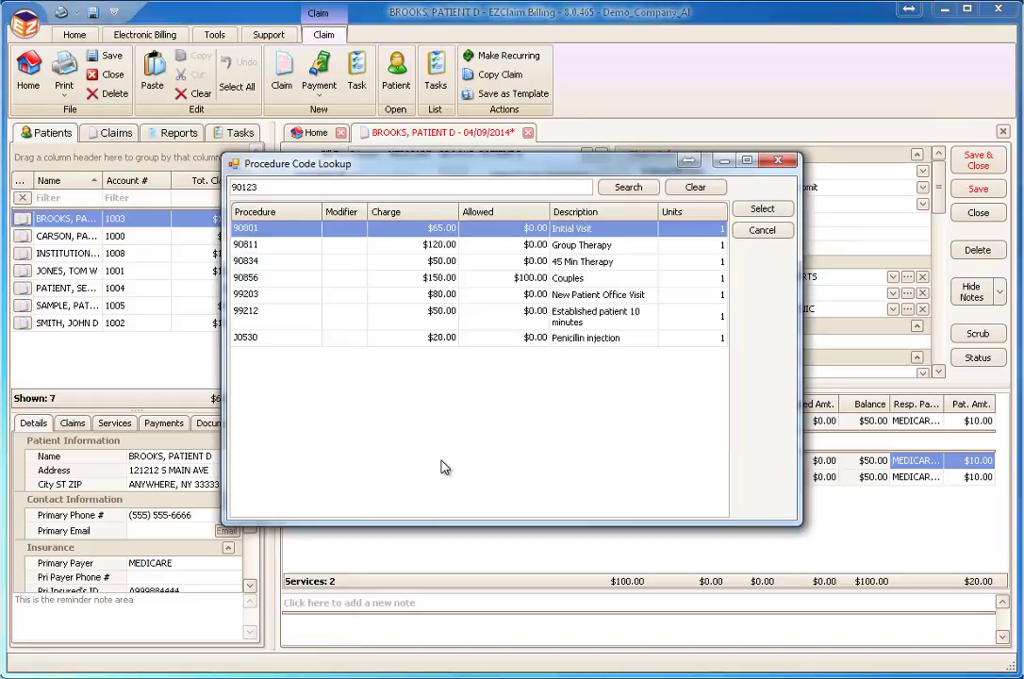
# - Choose 90811 Group Therapy for the first line, with modifier AA, diagnosis pointer 12, charge $130.00
pyautogui.doubleClick(436, 250)
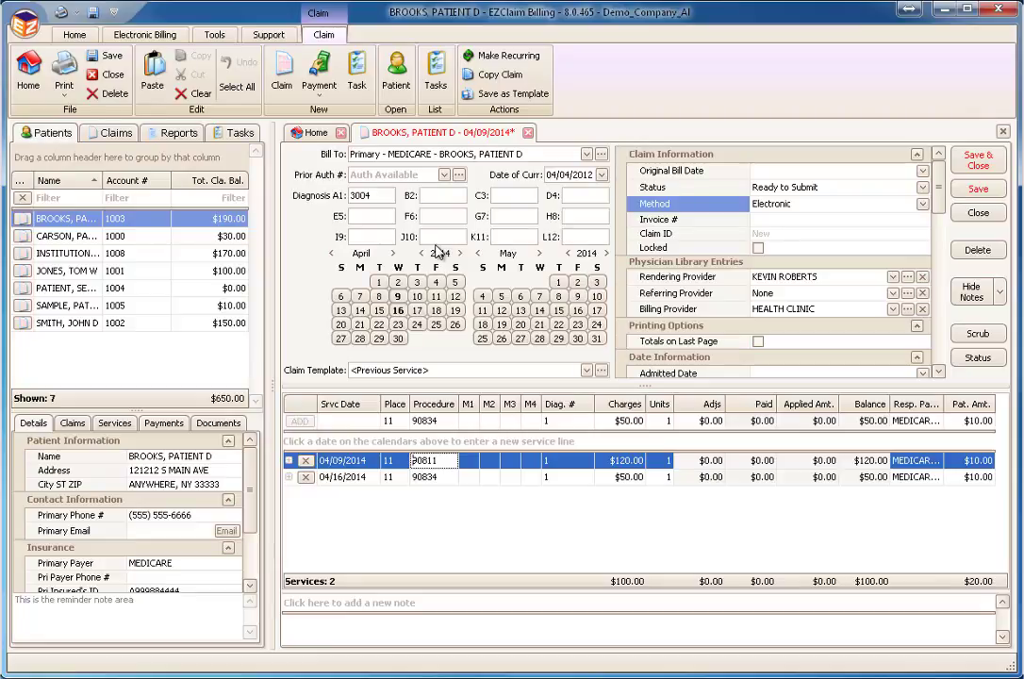
pyautogui.press('Tab')
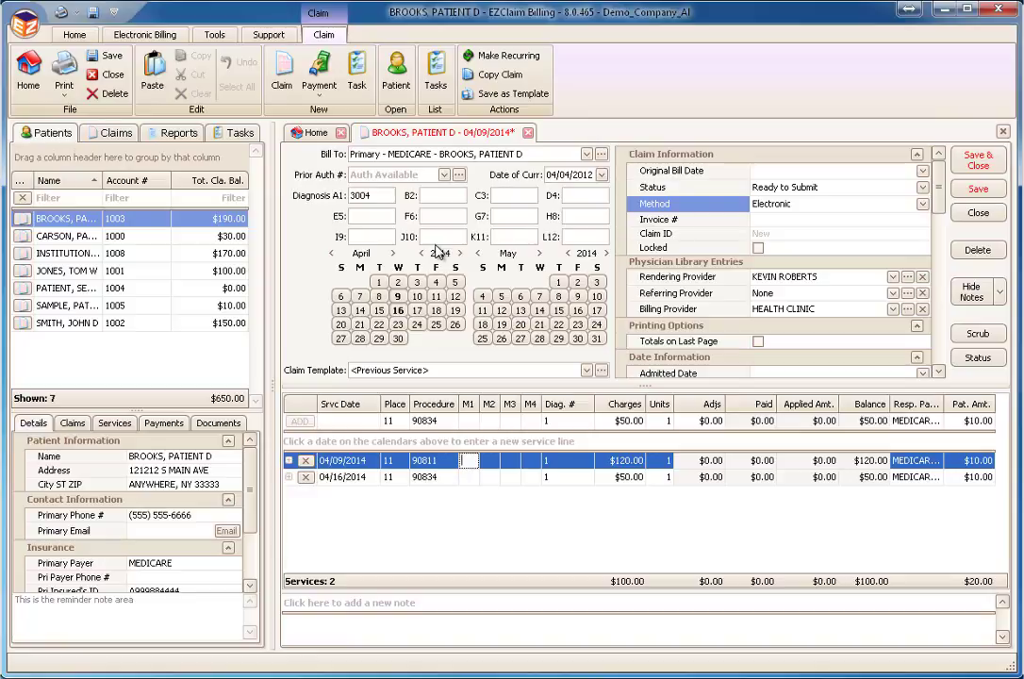
pyautogui.write('AA')
pyautogui.press('Tab')
pyautogui.press('Tab')
pyautogui.press('Tab')
pyautogui.press('Tab')
pyautogui.write('12')
pyautogui.press('Tab')
pyautogui.write('130')
pyautogui.press('Tab')
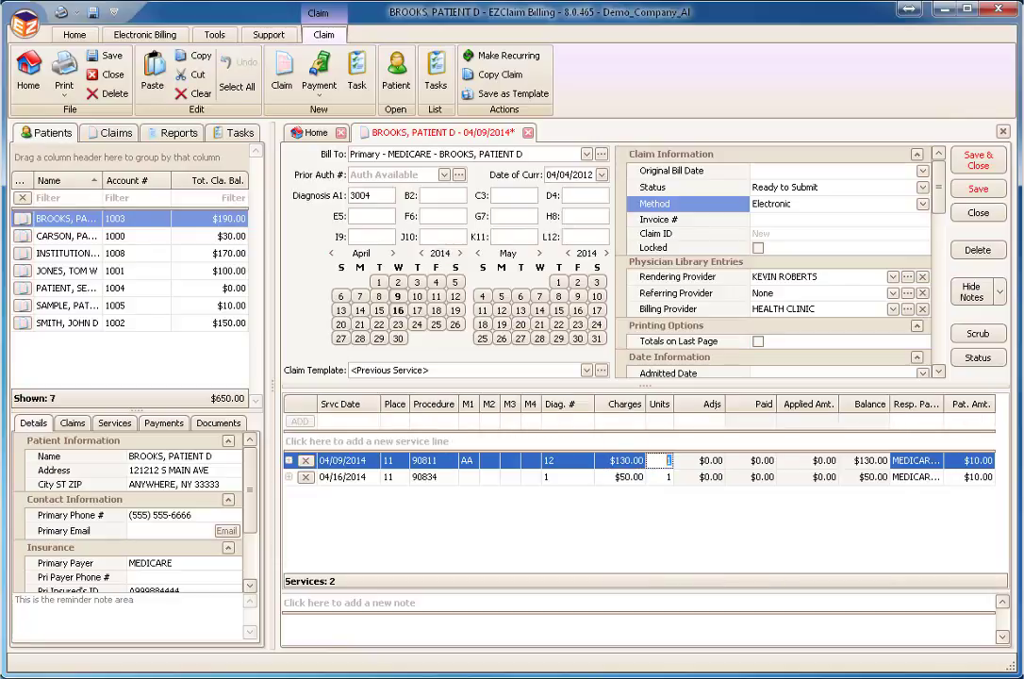
# - Add a Service Line Description column to the service grid from the Column/Band Chooser
pyautogui.rightClick(561, 412)
pyautogui.click(653, 531)
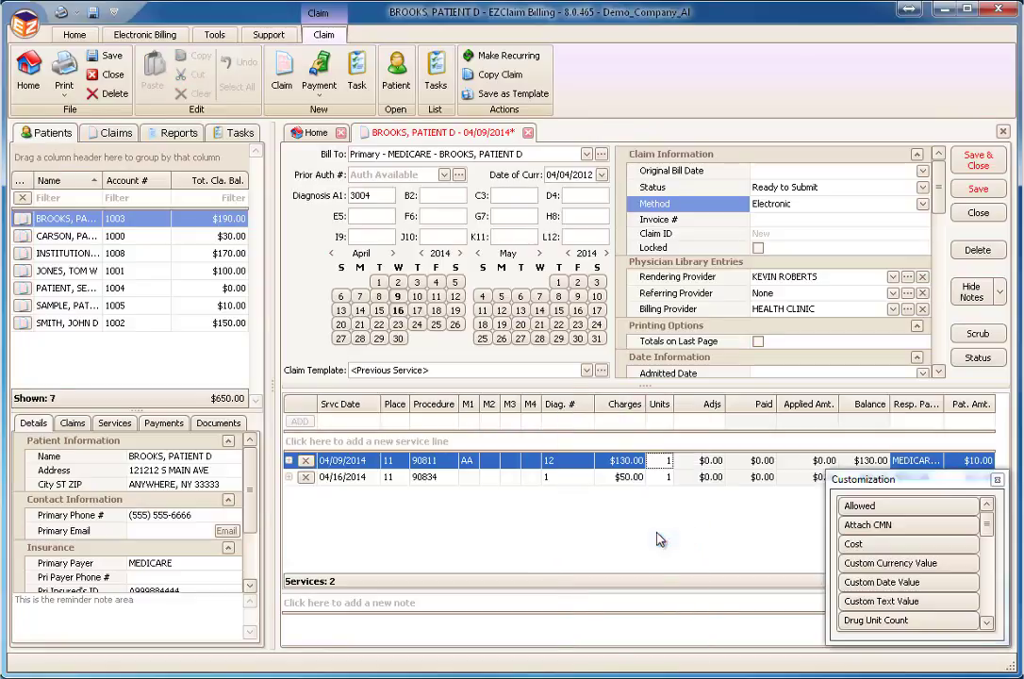
pyautogui.click(986, 608)
pyautogui.click(986, 608)
pyautogui.click(987, 611)
pyautogui.moveTo(857, 566); pyautogui.dragTo(459, 404)
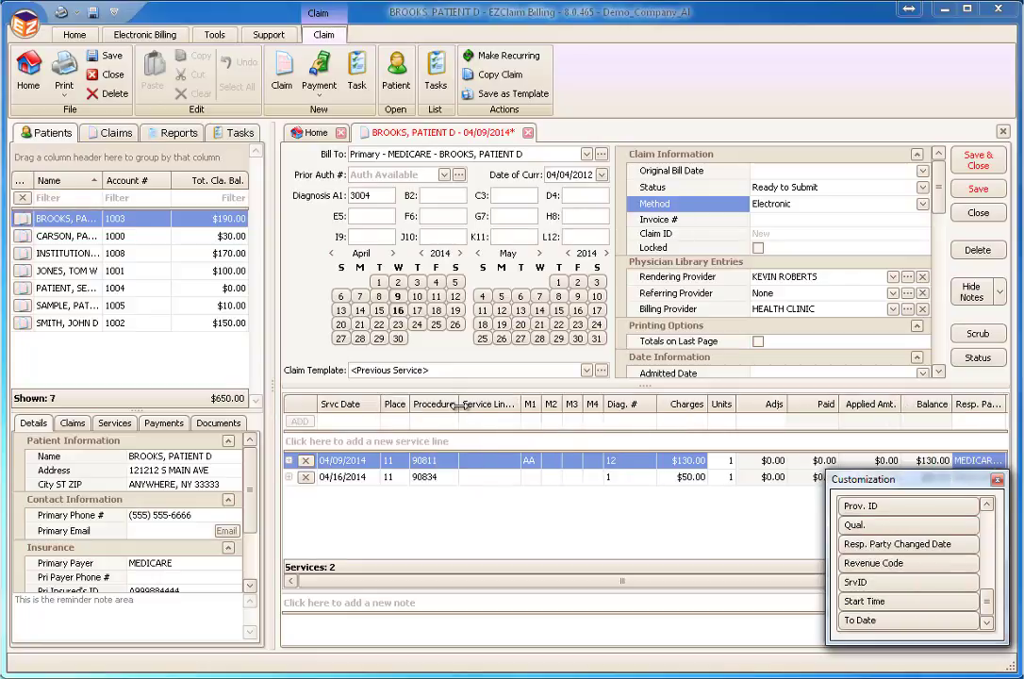
pyautogui.click(998, 480)
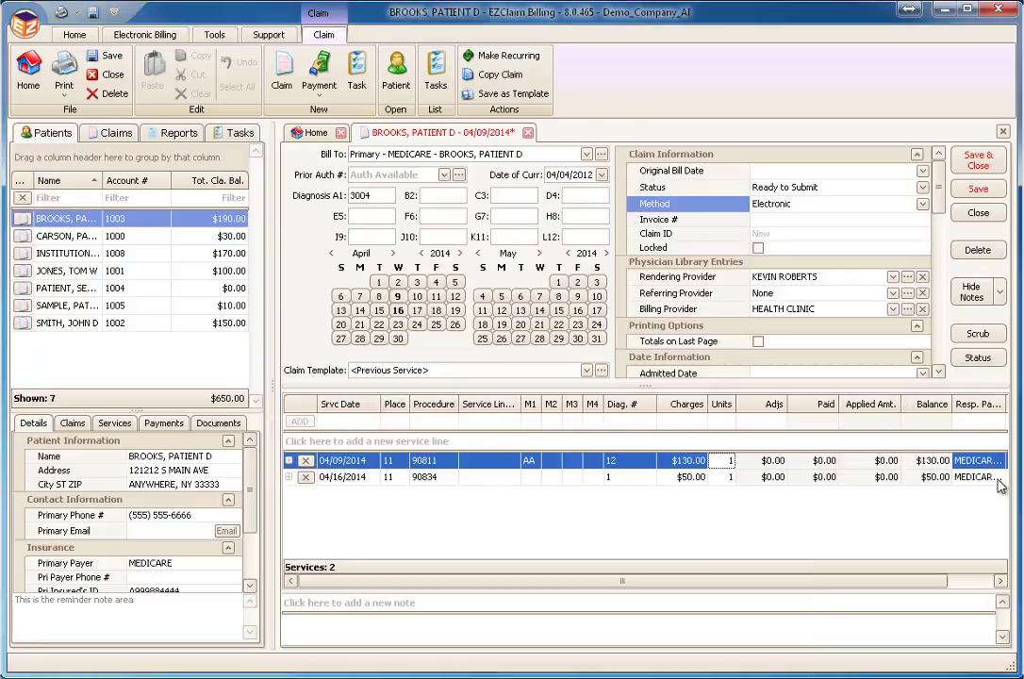
# - Enter 'SERVICE LINE DESCRIPTION' as the 04/09/2014 line's description
pyautogui.click(504, 461)
pyautogui.write('SERVICE LINE DESCRIPT')
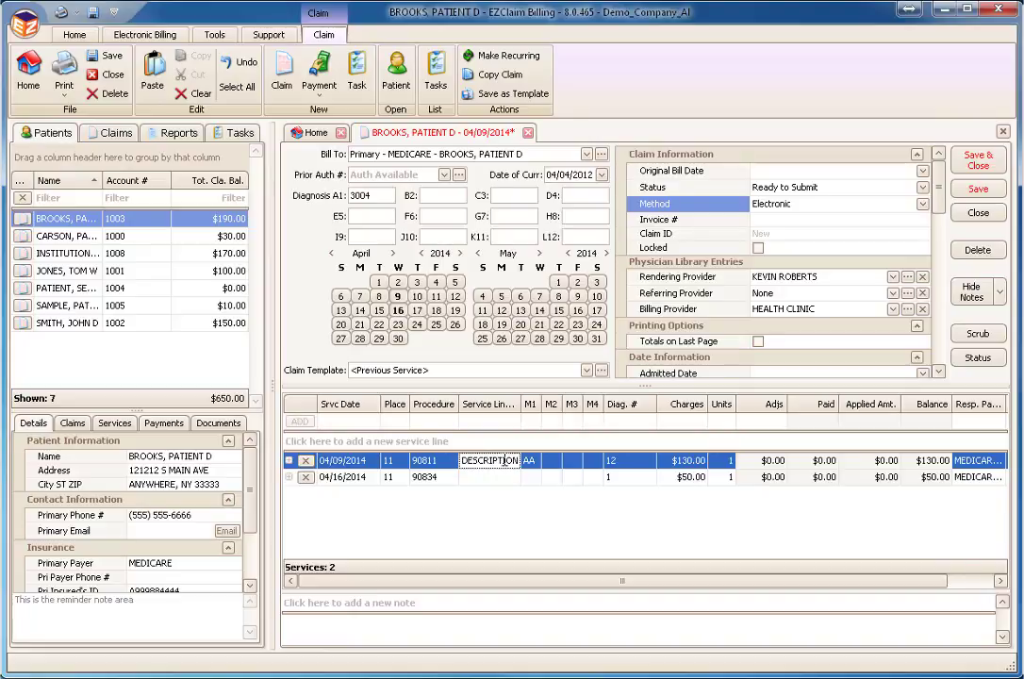
pyautogui.press('Tab')
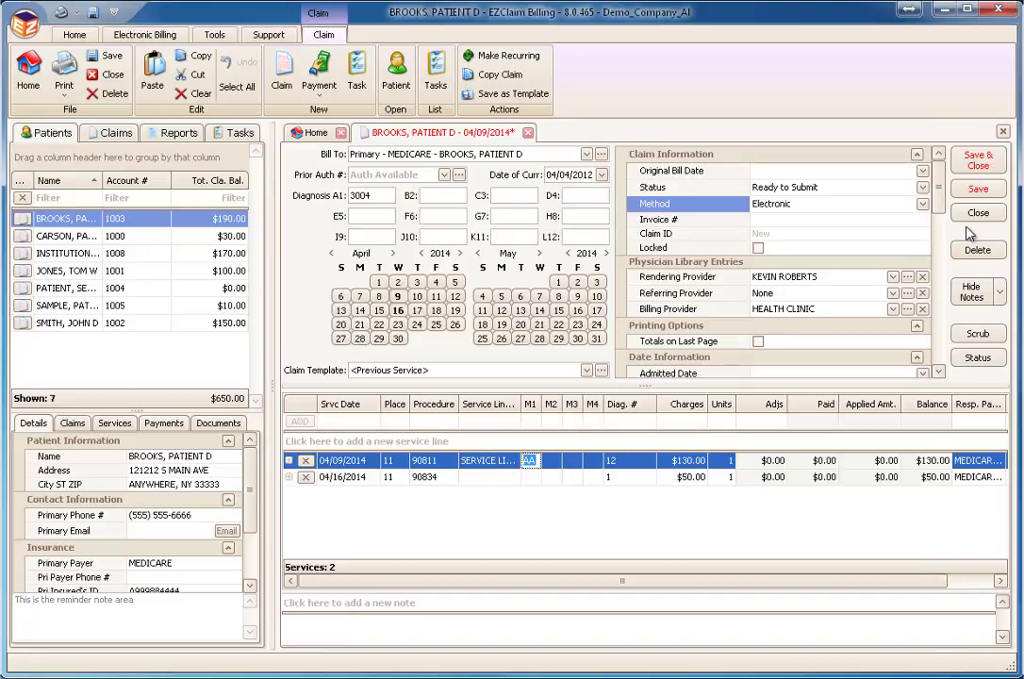
# - Save the claim, which logs 'Claim created.' with a $180.00 total
pyautogui.click(978, 190)
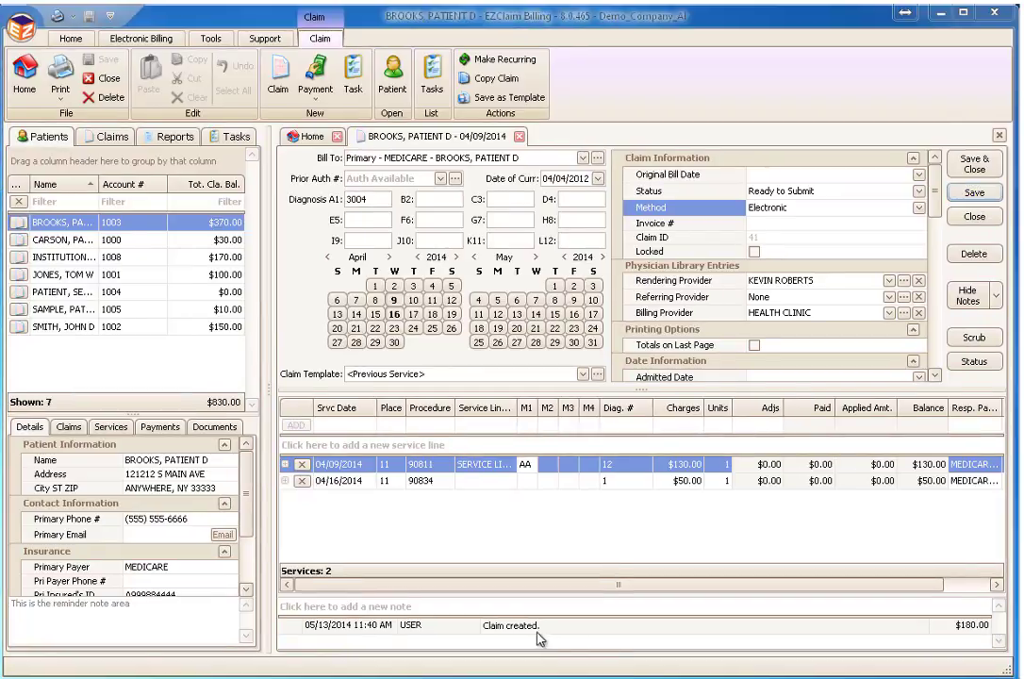
# - Add the note 'This is a user note' to the claim
pyautogui.click(495, 606)
pyautogui.write('This is a user note')
pyautogui.press('Return')
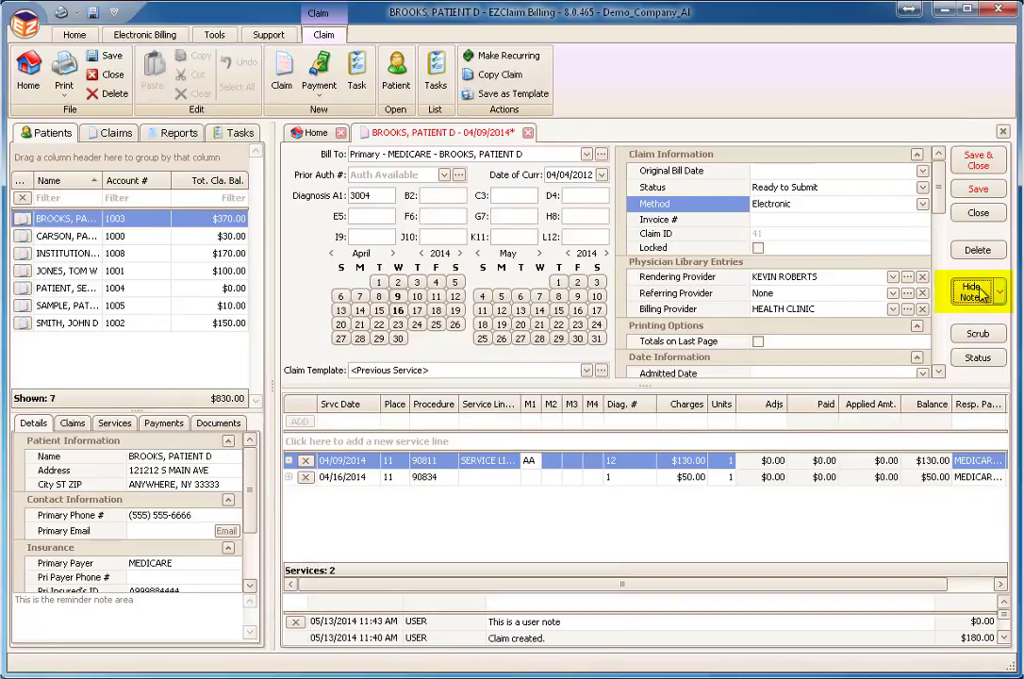
pyautogui.click(974, 293)
pyautogui.click(999, 292)
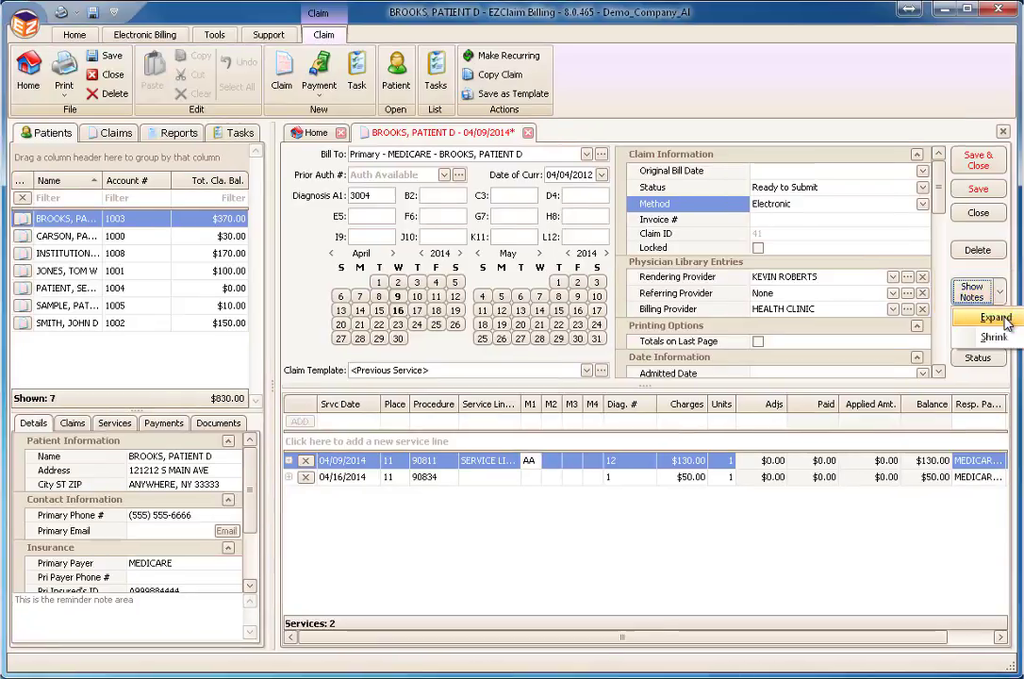
pyautogui.click(1005, 319)
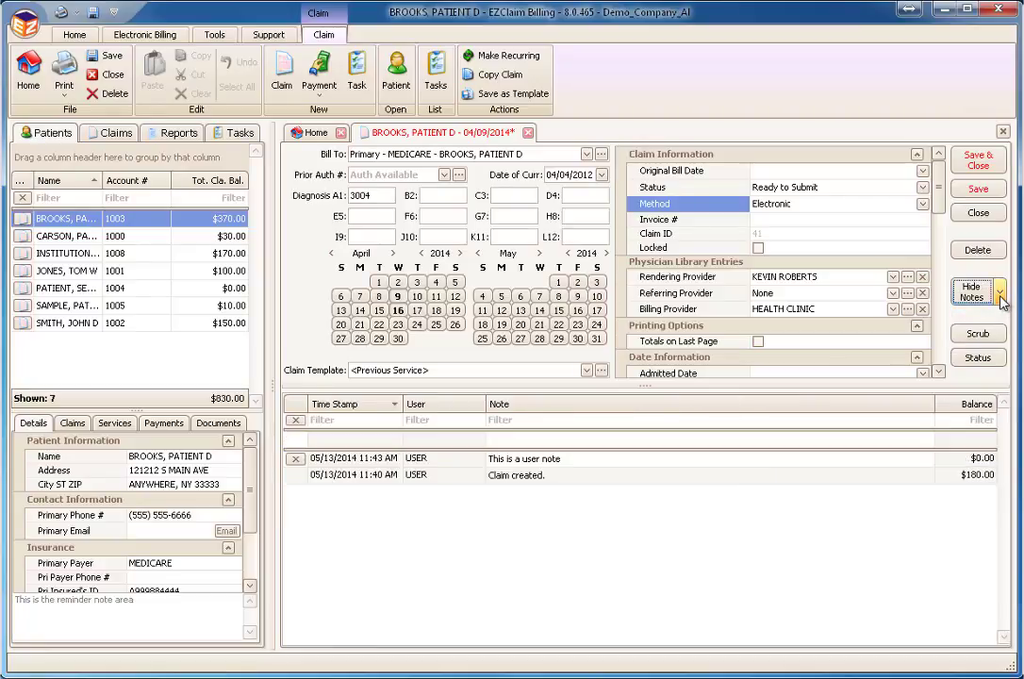
pyautogui.click(999, 293)
pyautogui.click(993, 337)
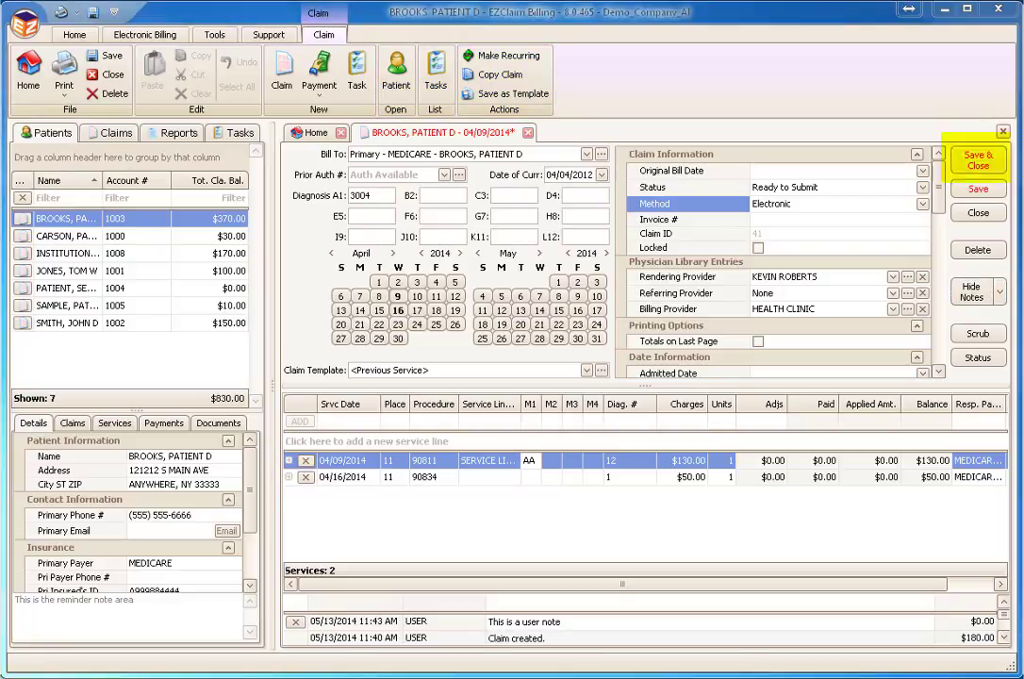
# - Save and close the patient's claim, returning to the Home dashboard
pyautogui.click(980, 162)
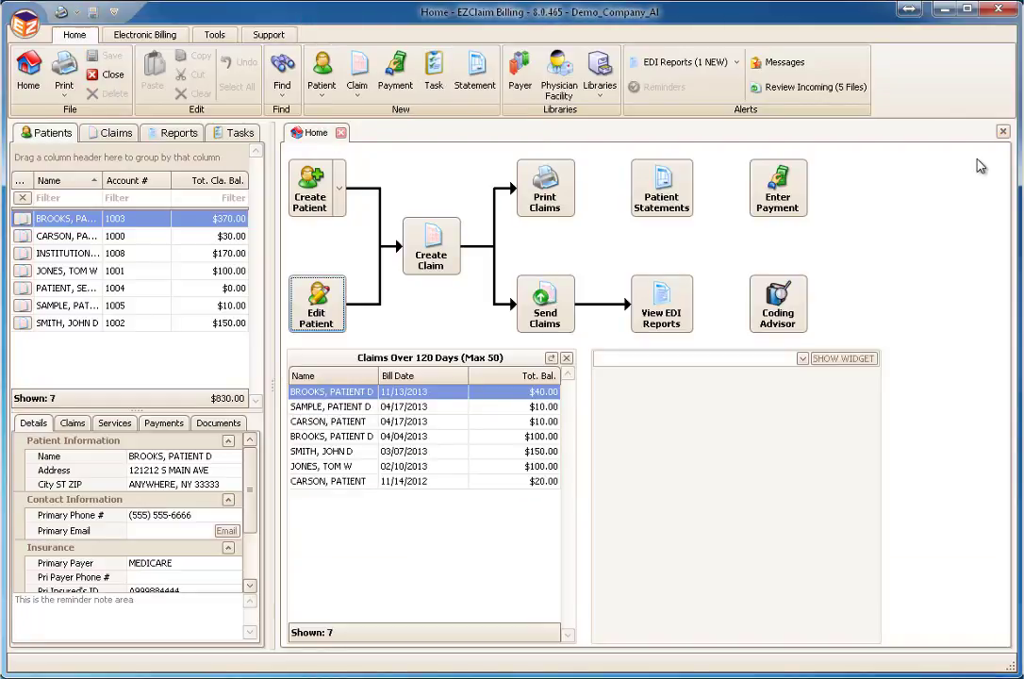